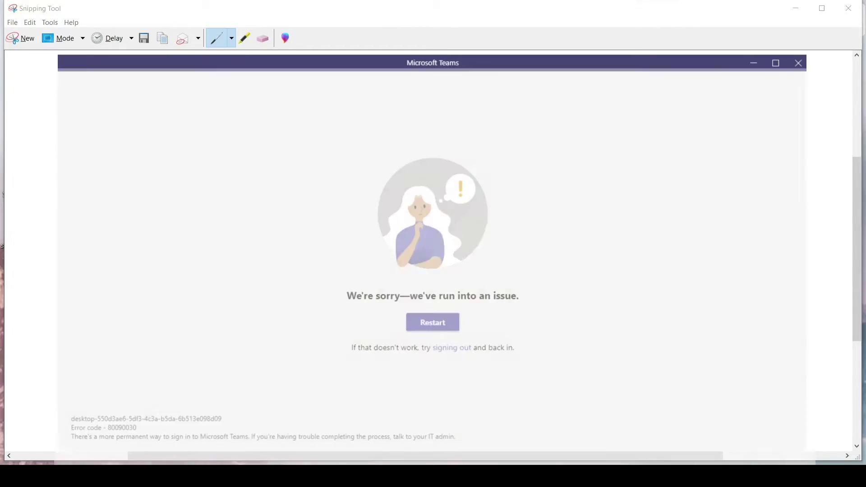
# - Look through the apps in the Microsoft Office home page's app launcher and return to the desktop
pyautogui.click(368, 463)
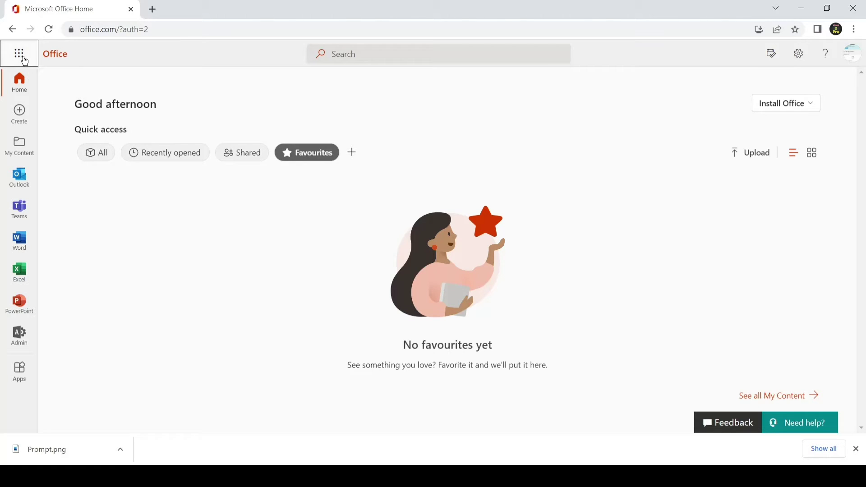
pyautogui.click(20, 55)
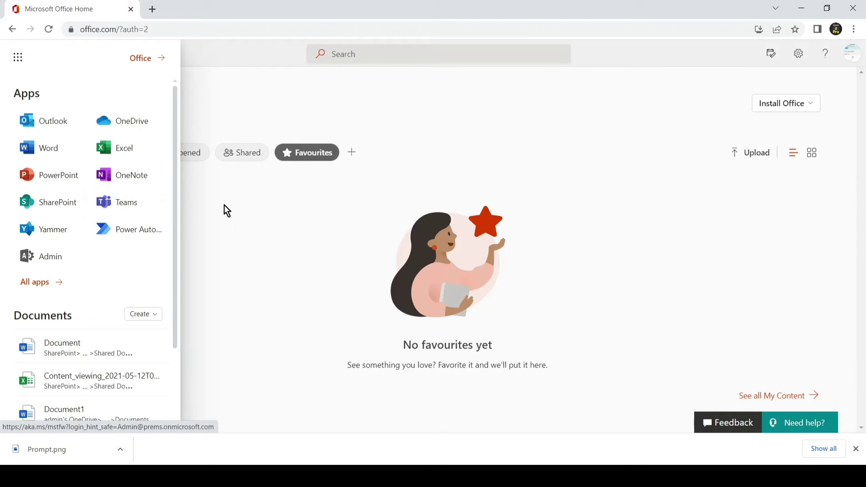
pyautogui.click(272, 218)
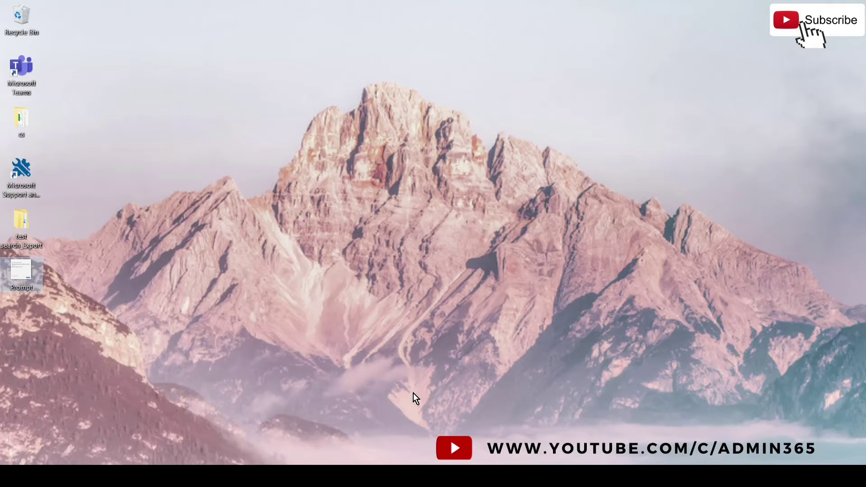
pyautogui.press('Return')
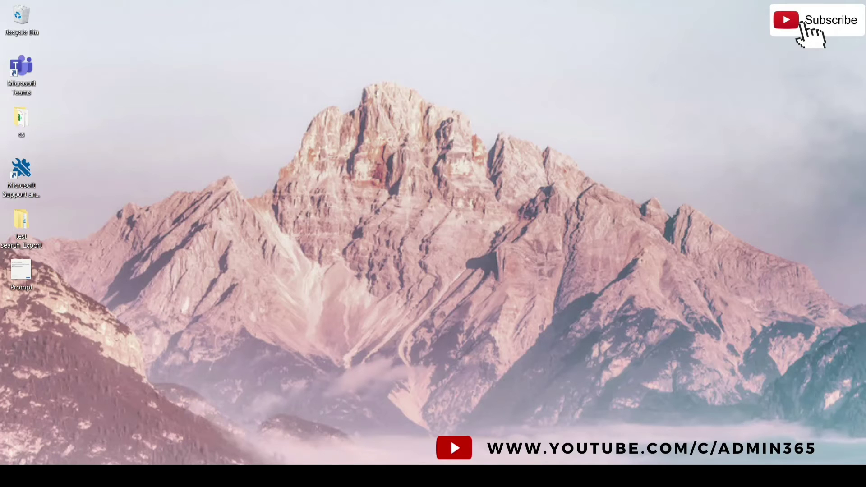
# - Open the C: drive in File Explorer and go through Users into the user's own profile folder
pyautogui.press('super+e')
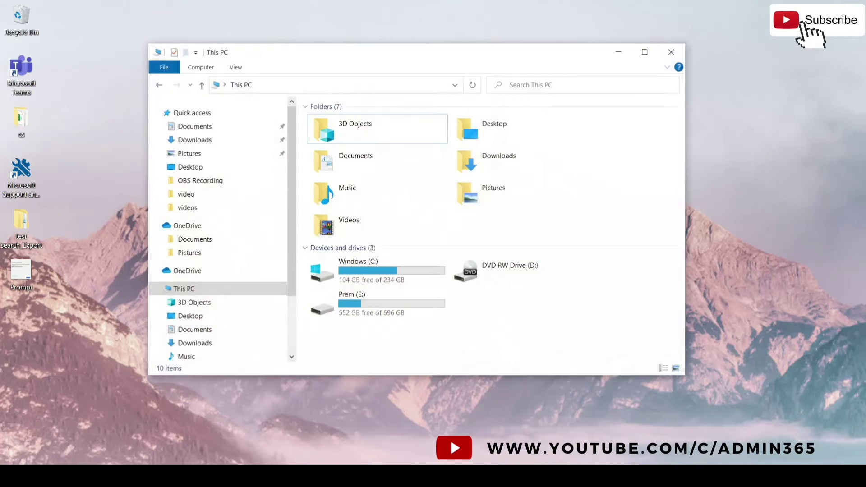
pyautogui.doubleClick(379, 266)
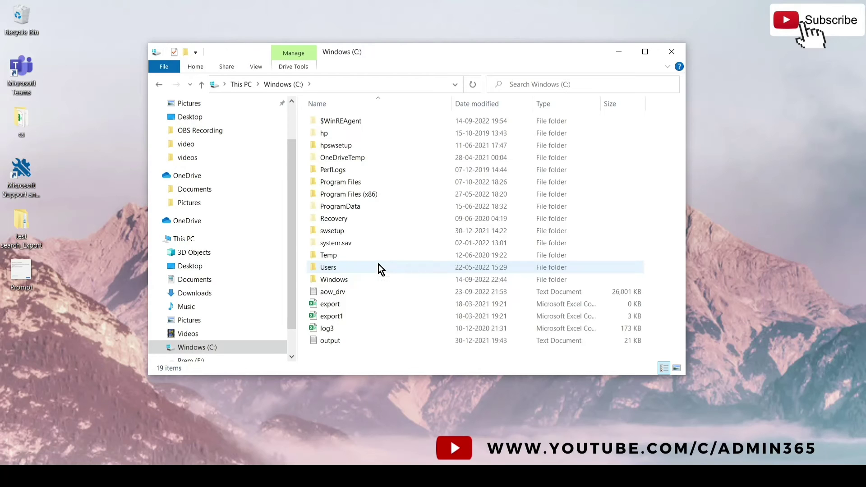
pyautogui.doubleClick(379, 266)
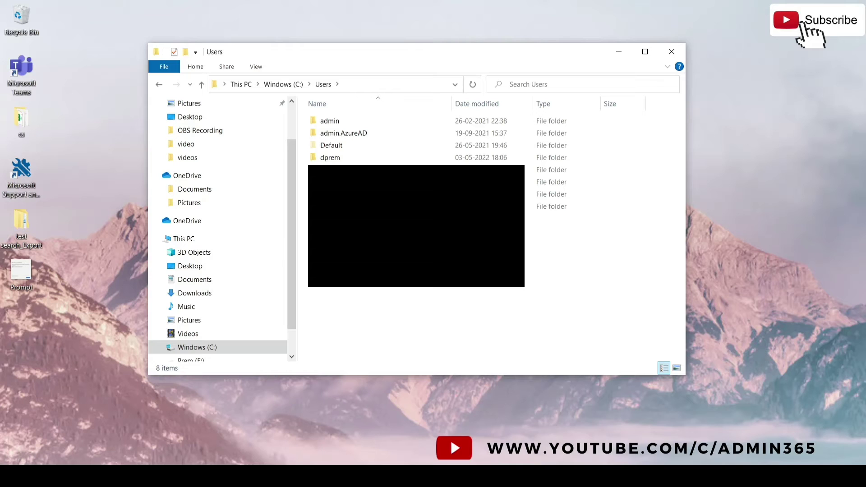
pyautogui.doubleClick(334, 157)
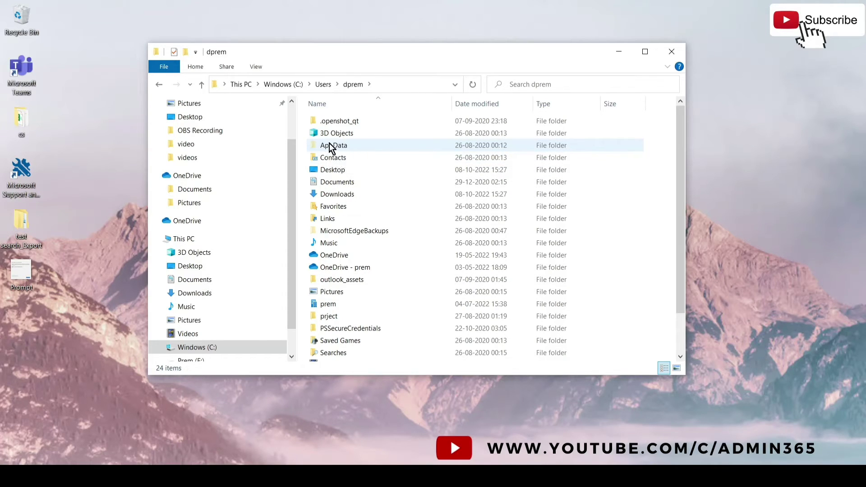
# - Check the hidden items setting and navigate through AppData and Roaming to the Microsoft folder
pyautogui.click(256, 67)
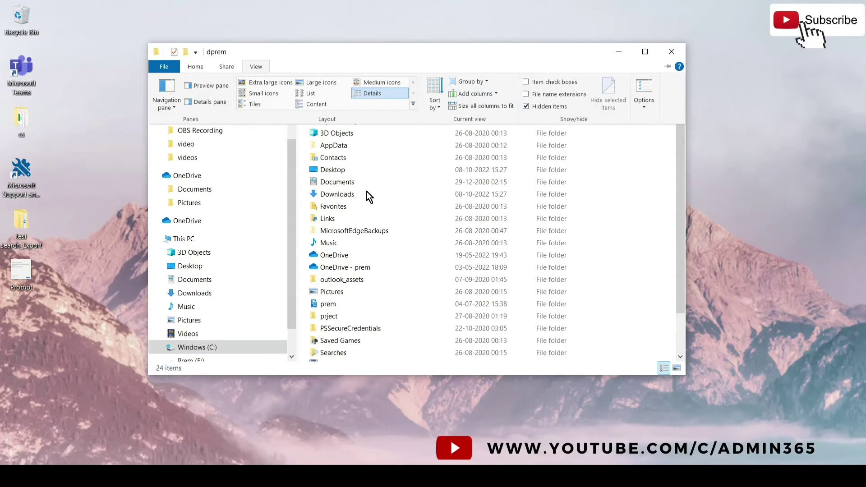
pyautogui.click(255, 67)
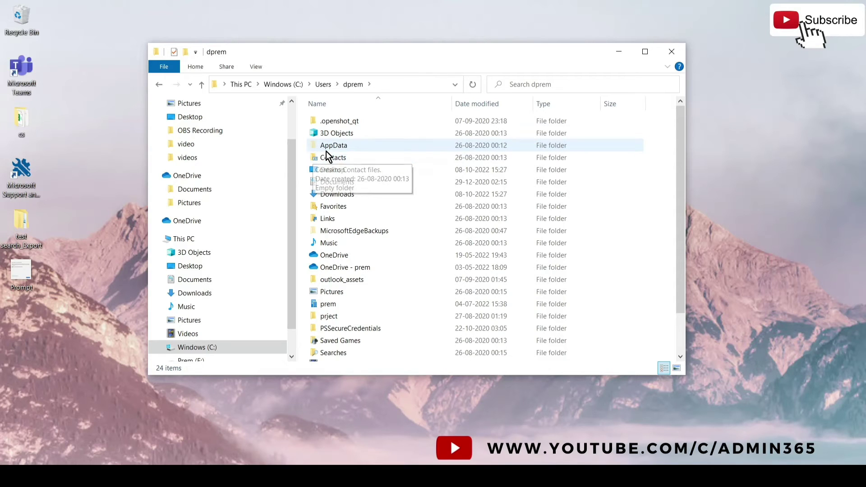
pyautogui.doubleClick(341, 146)
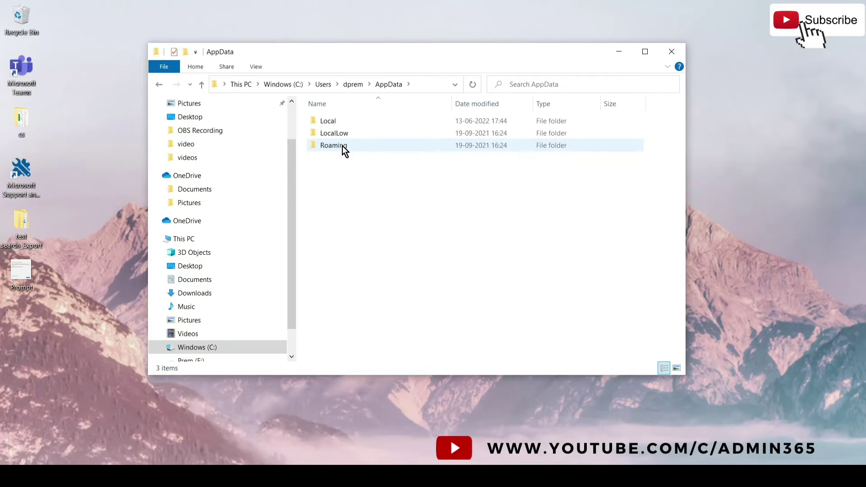
pyautogui.click(342, 145)
pyautogui.doubleClick(346, 148)
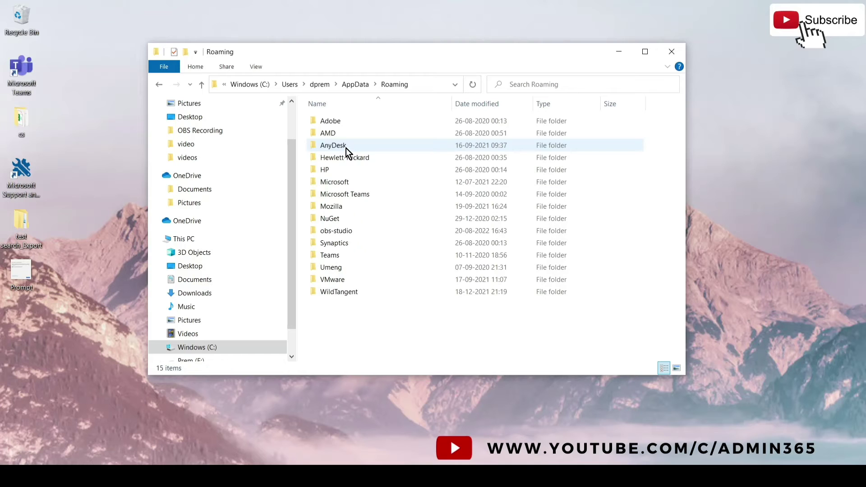
pyautogui.doubleClick(345, 183)
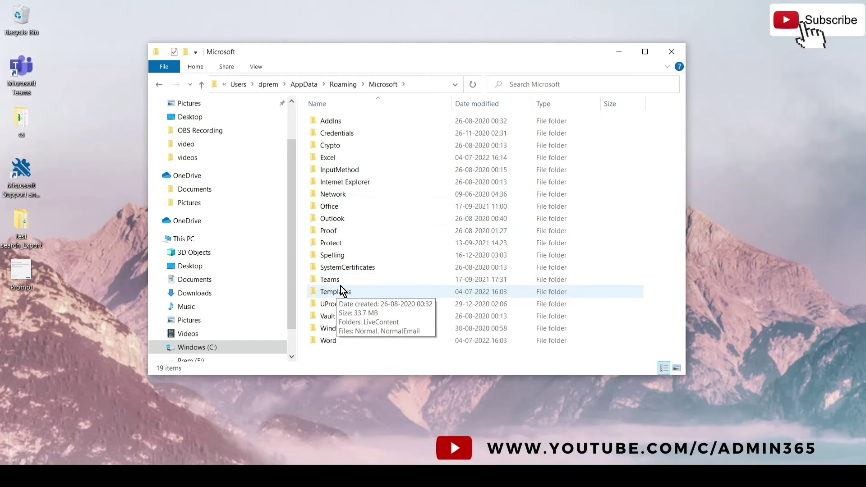
pyautogui.click(334, 285)
pyautogui.press('F2')
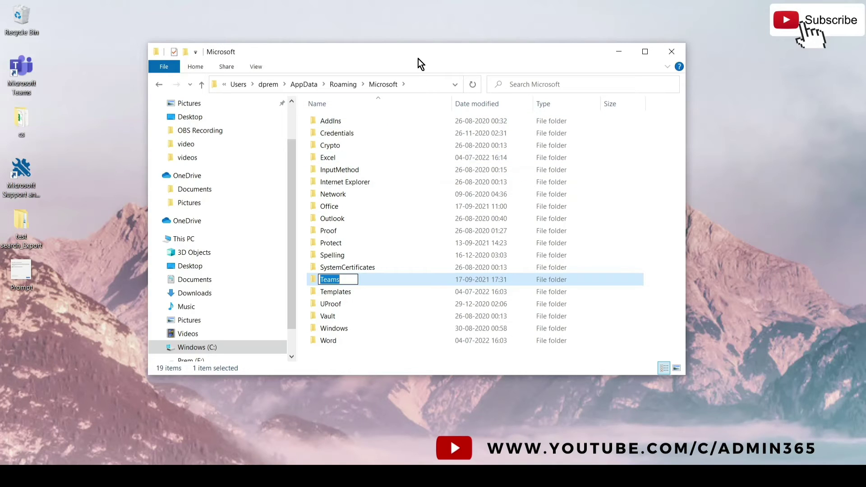
pyautogui.press('Escape')
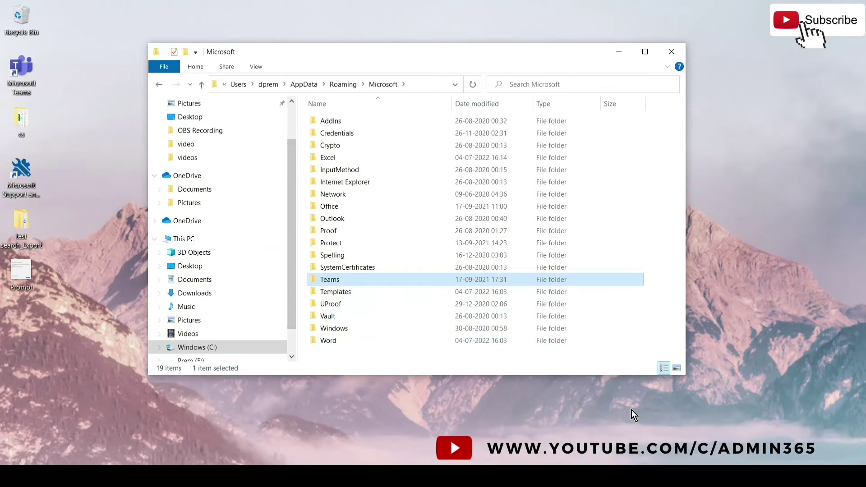
# - Check the system tray for a running Teams instance and rename the Teams folder to Teams.old
pyautogui.click(723, 447)
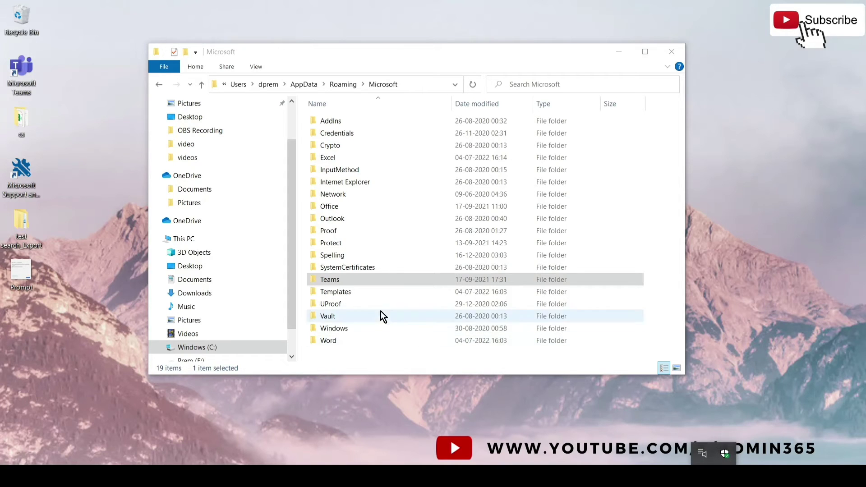
pyautogui.click(346, 284)
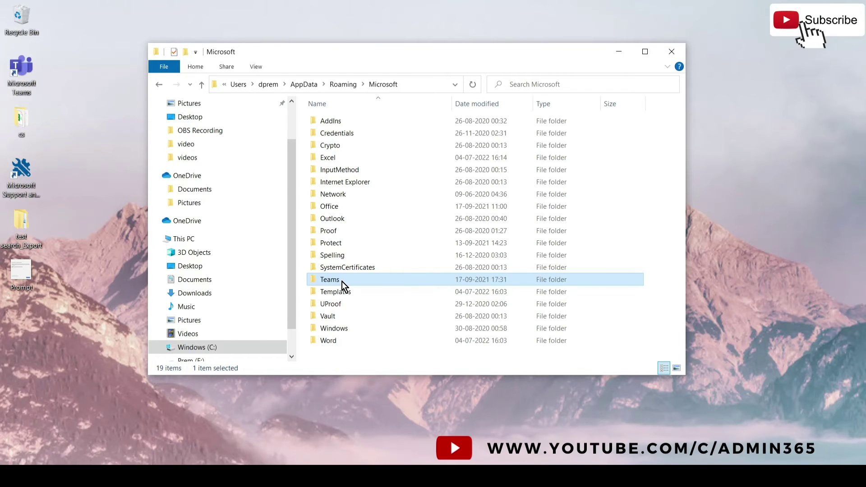
pyautogui.click(342, 282)
pyautogui.click(348, 281)
pyautogui.write('.ol')
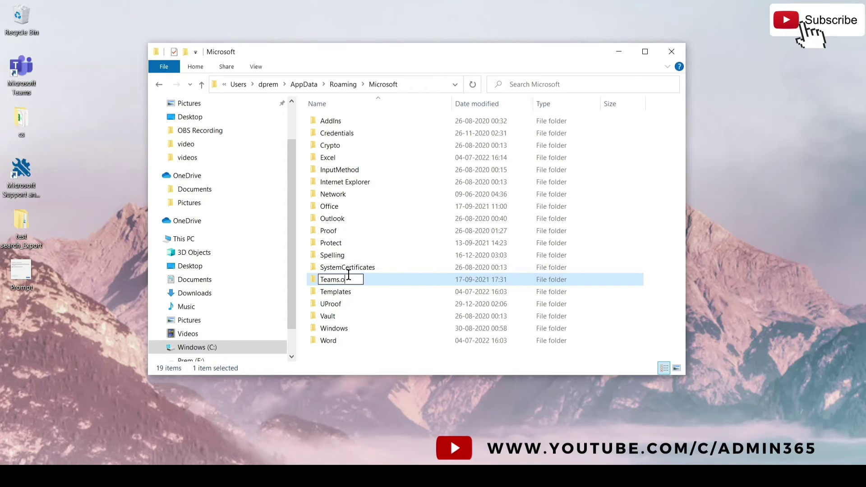
pyautogui.write('d')
pyautogui.press('Return')
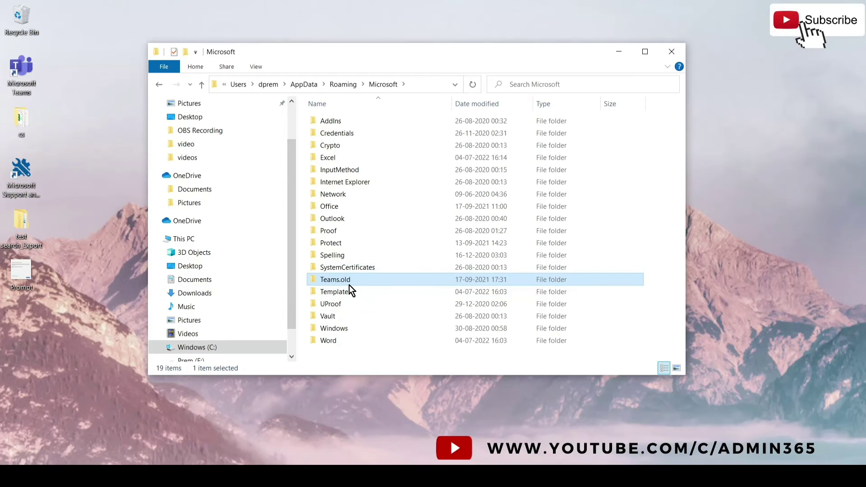
# - Launch Microsoft Teams from the desktop and choose to sign in with another account
pyautogui.doubleClick(23, 84)
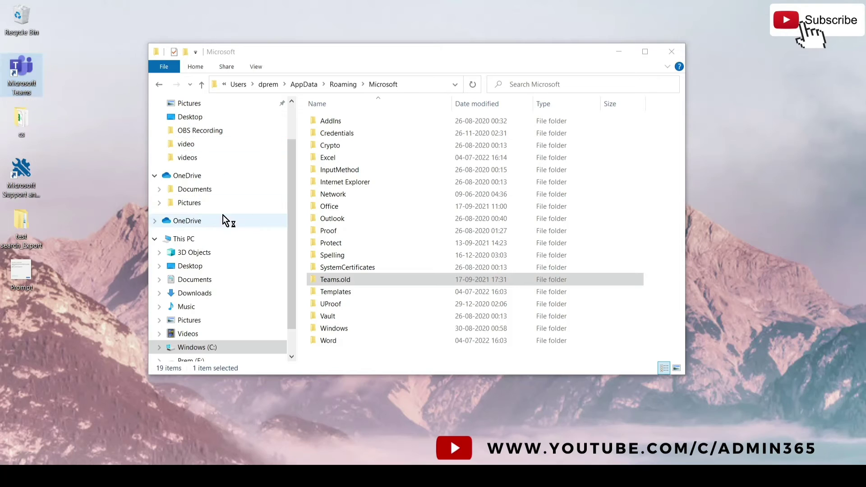
pyautogui.click(323, 279)
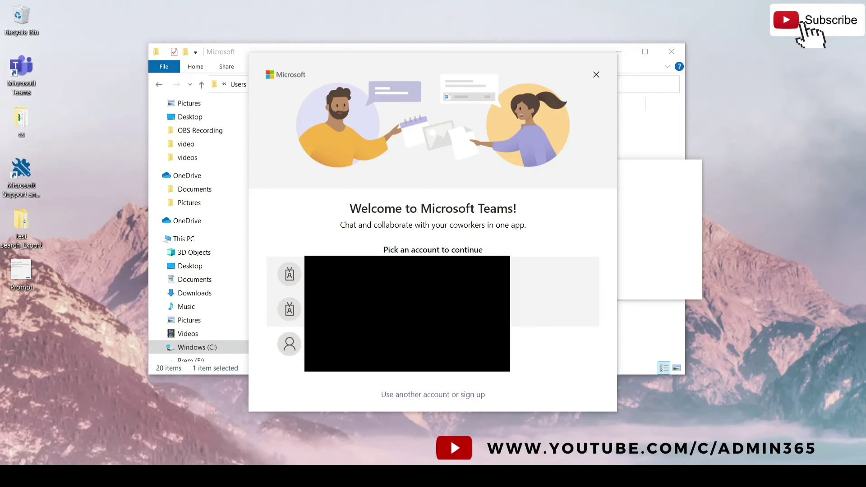
pyautogui.click(415, 395)
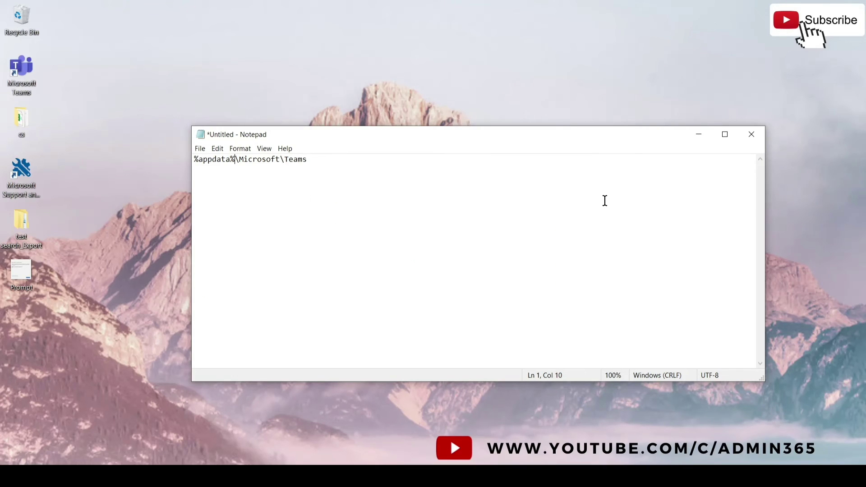
# - View the "Stay signed in to all your apps" dialog in the Prompt.png image and minimize the viewer
pyautogui.click(547, 476)
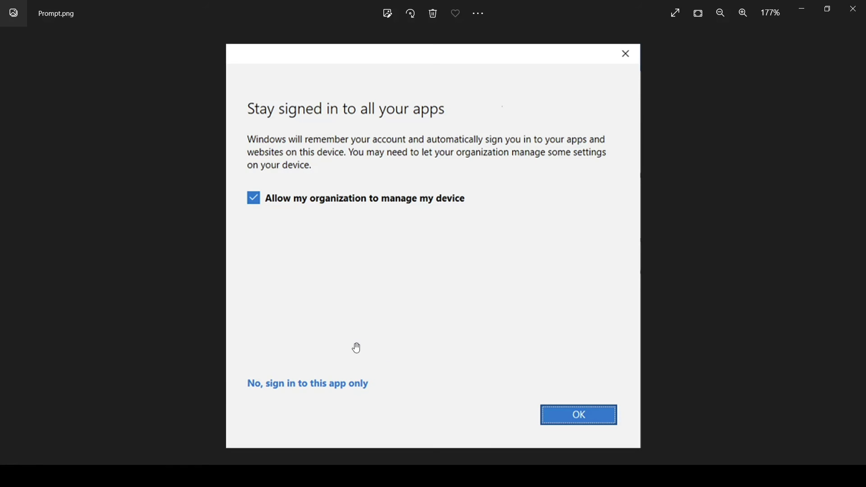
pyautogui.click(799, 9)
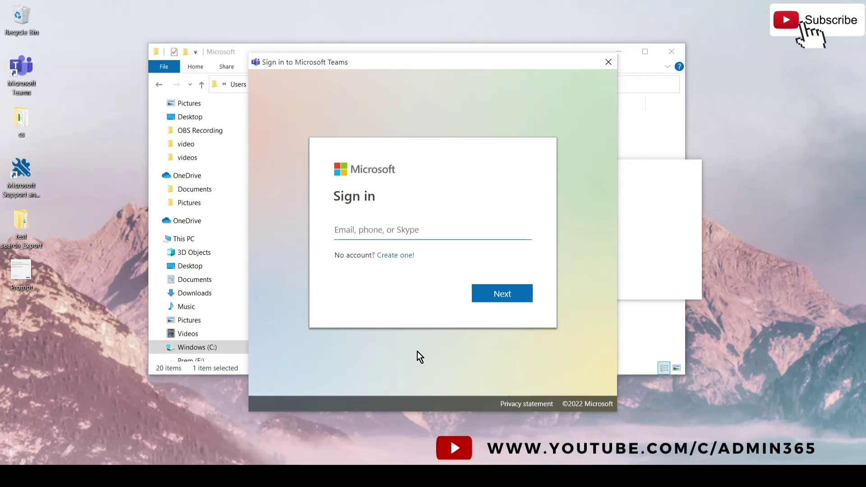
# - Close the Teams sign-in window and the File Explorer window showing the Microsoft folder
pyautogui.moveTo(499, 104); pyautogui.dragTo(456, 79)
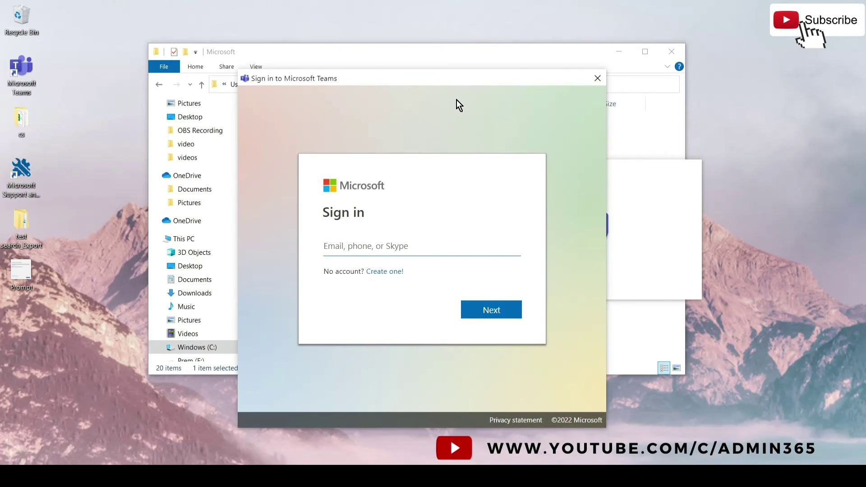
pyautogui.click(598, 79)
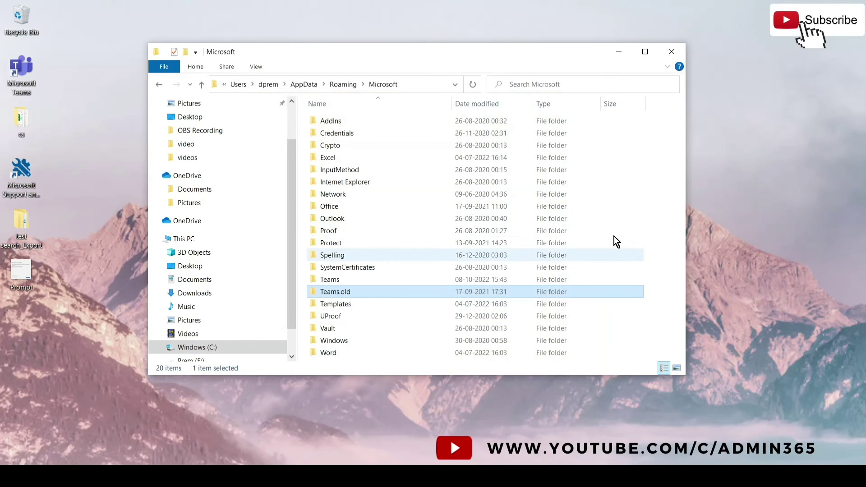
pyautogui.click(670, 52)
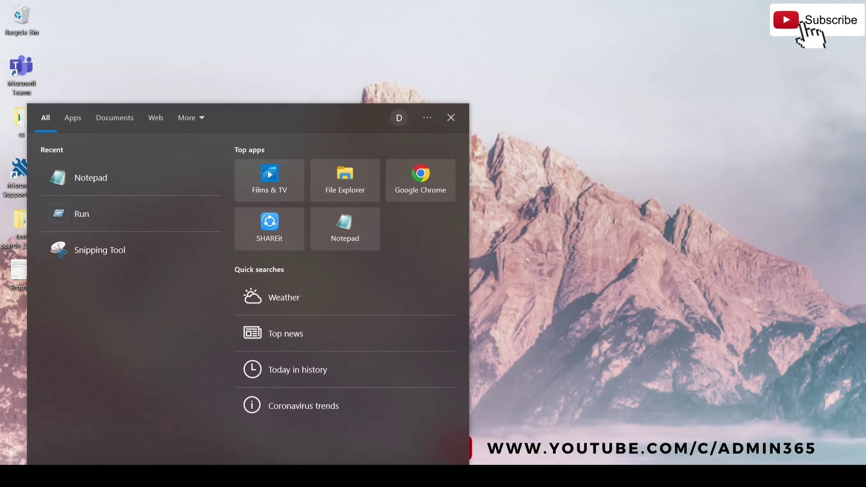
# - Bring up the Run dialog and highlight the whole %appdata%\Microsoft\Teams path in Notepad
pyautogui.write('run')
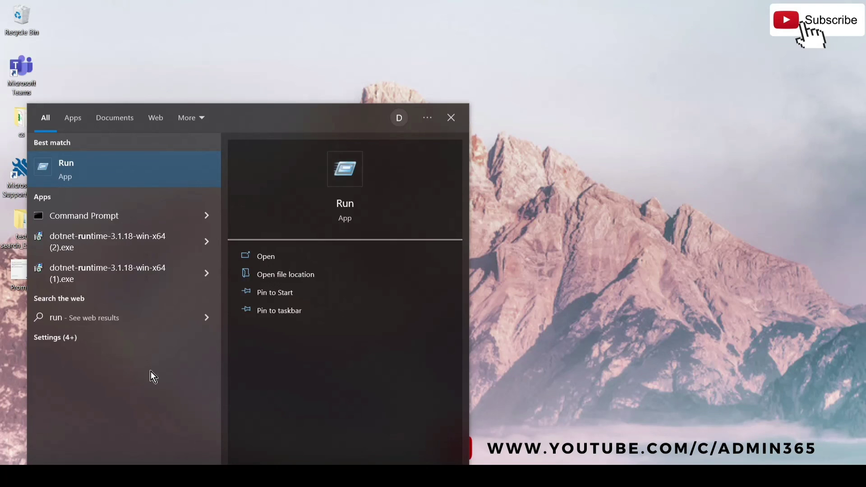
pyautogui.click(119, 175)
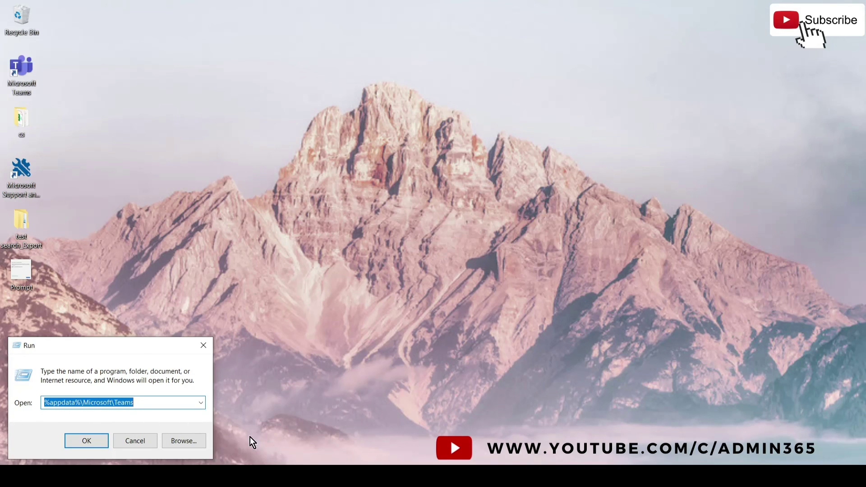
pyautogui.hotkey('alt', 'Tab')
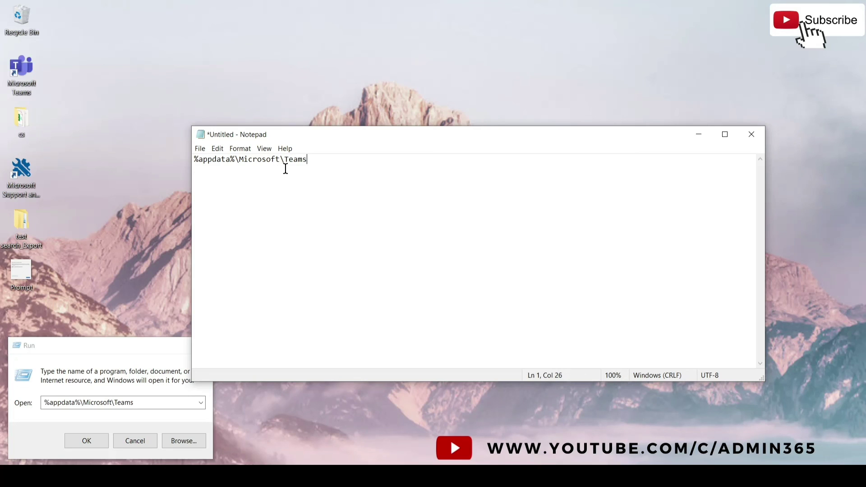
pyautogui.hotkey('shift', 'Left')
pyautogui.hotkey('shift', 'Left')
pyautogui.hotkey('shift', 'Left')
pyautogui.hotkey('shift', 'Left')
pyautogui.hotkey('shift', 'Left')
pyautogui.hotkey('shift', 'Left')
pyautogui.hotkey('shift', 'Left')
pyautogui.hotkey('shift', 'Left')
pyautogui.hotkey('shift', 'Left')
pyautogui.hotkey('shift', 'Left')
pyautogui.hotkey('shift', 'Left')
pyautogui.hotkey('shift', 'Left')
pyautogui.hotkey('shift', 'Left')
pyautogui.hotkey('shift', 'Left')
pyautogui.hotkey('shift', 'Left')
pyautogui.hotkey('shift', 'Left')
pyautogui.hotkey('shift', 'Left')
pyautogui.hotkey('shift', 'Left')
pyautogui.hotkey('shift', 'Left')
pyautogui.hotkey('shift', 'Left')
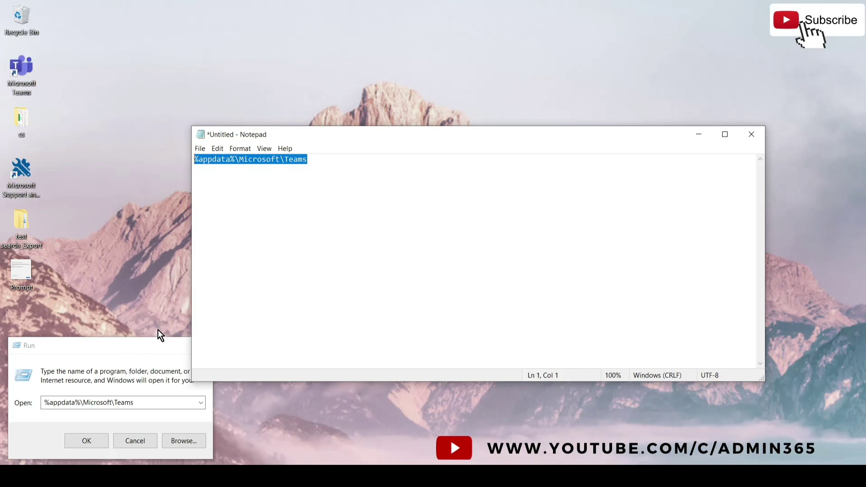
# - Open %appdata%\Microsoft\Teams from the Run dialog, locate the Teams folder in its parent Microsoft folder, and close the window
pyautogui.click(94, 440)
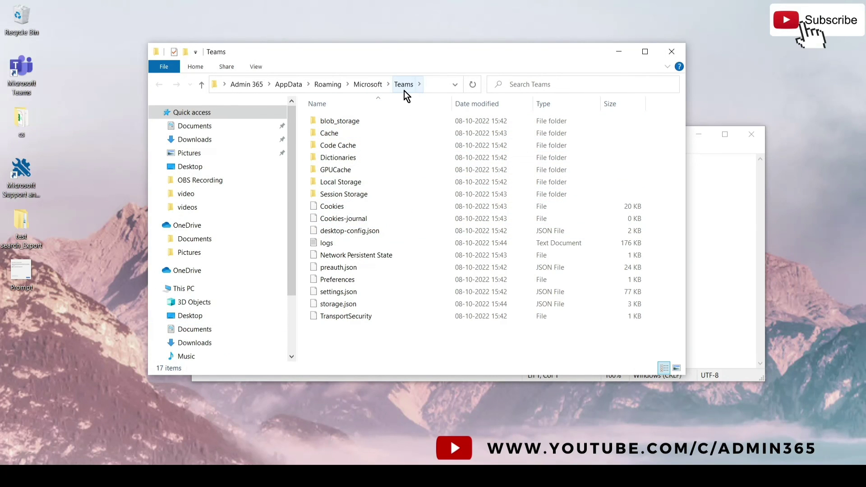
pyautogui.click(374, 86)
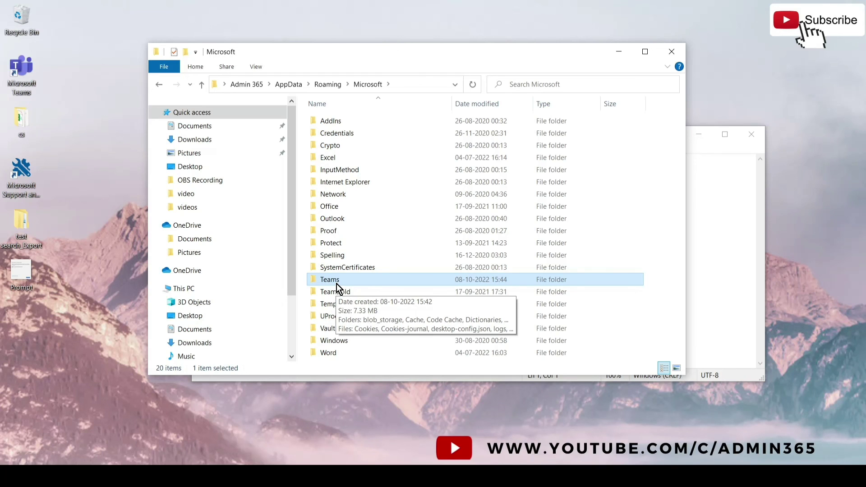
pyautogui.hotkey('alt', 'F4')
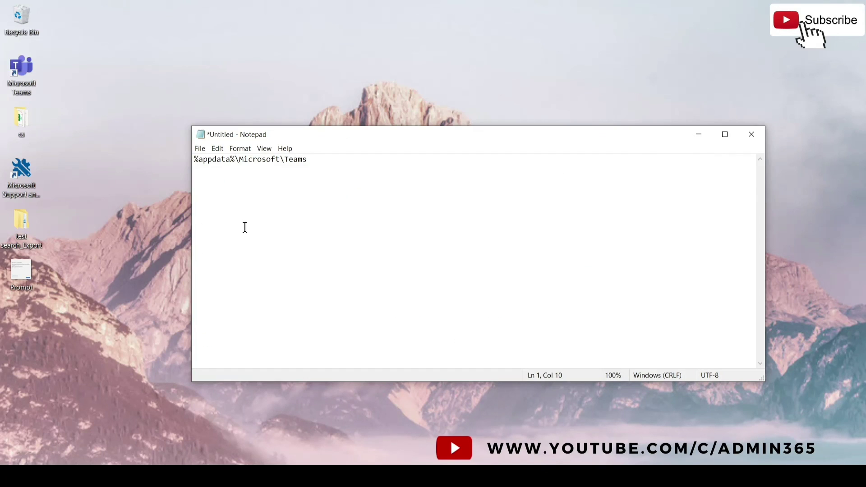